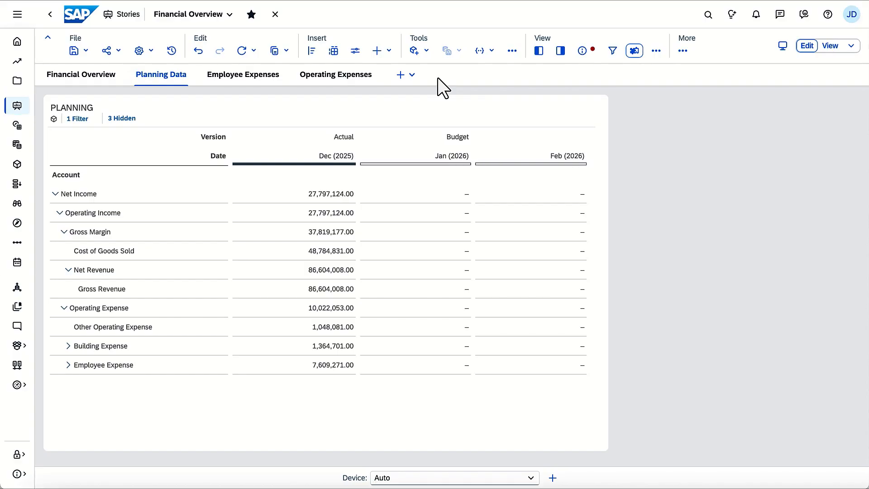
- Insert a Data Action Starter on the Planning Data page and place it beside the planning table
click(386, 51)
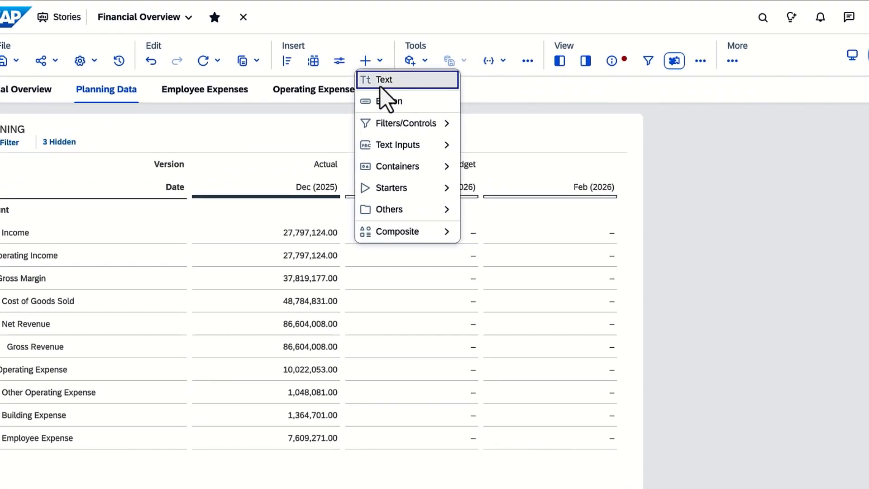
mouse_move(374, 195)
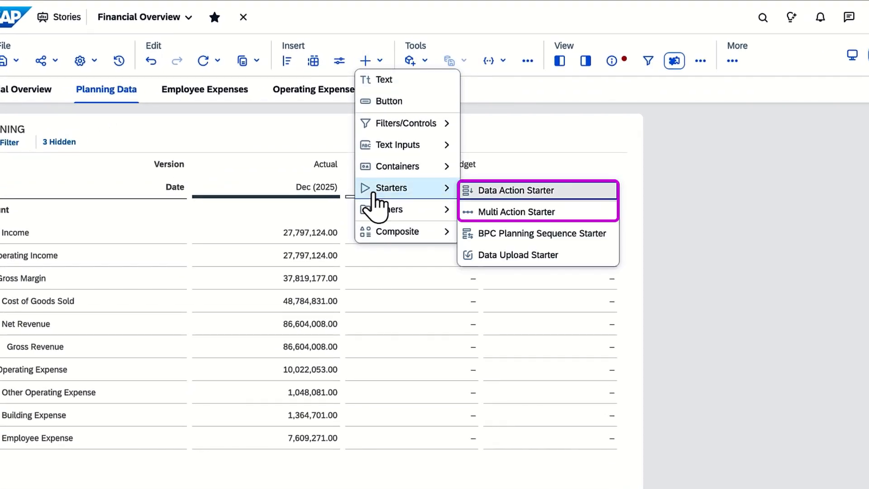
click(479, 190)
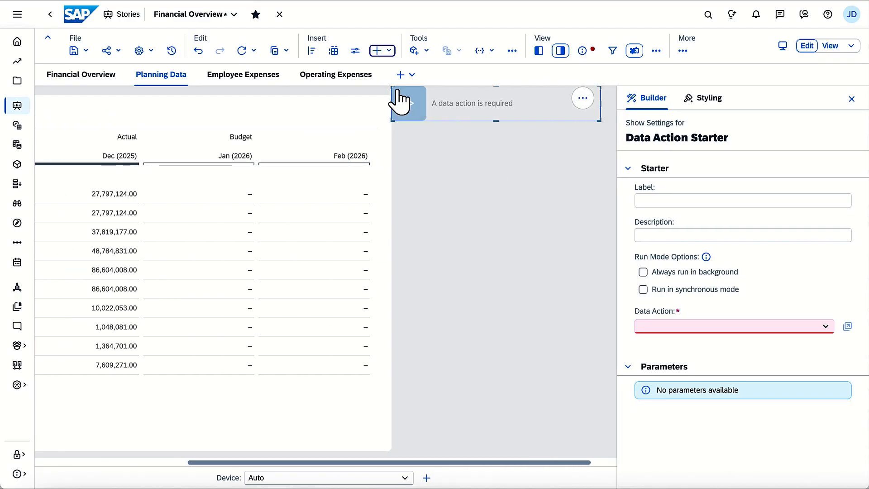
drag(396, 88, 419, 139)
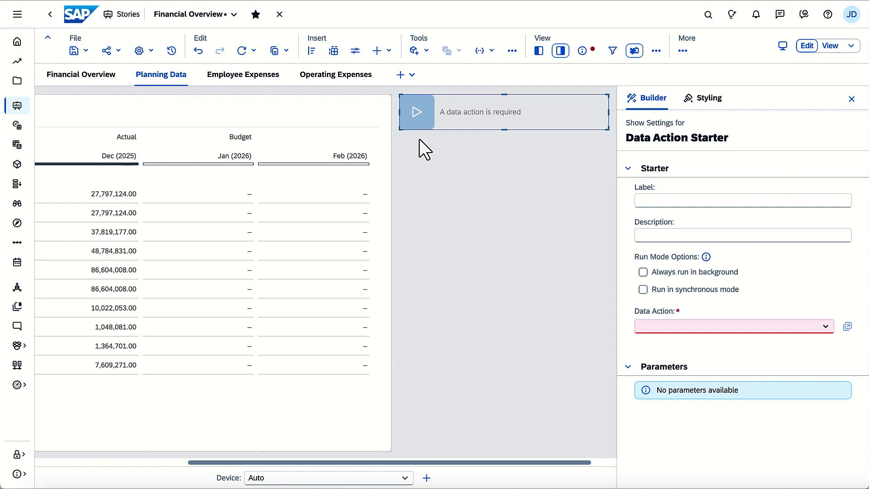
- Label the data action starter "Copy from Actuals" and assign it the Copy from Actuals data action
click(639, 199)
text(Cop)
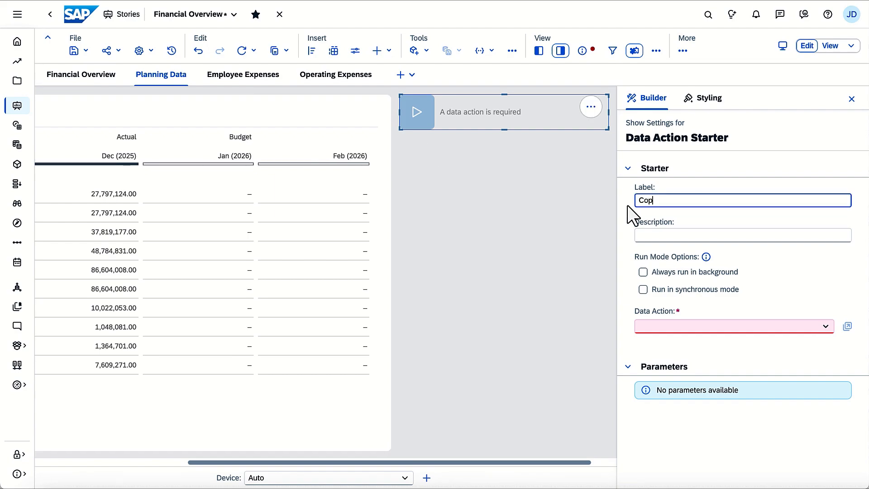
text(y from Actuals)
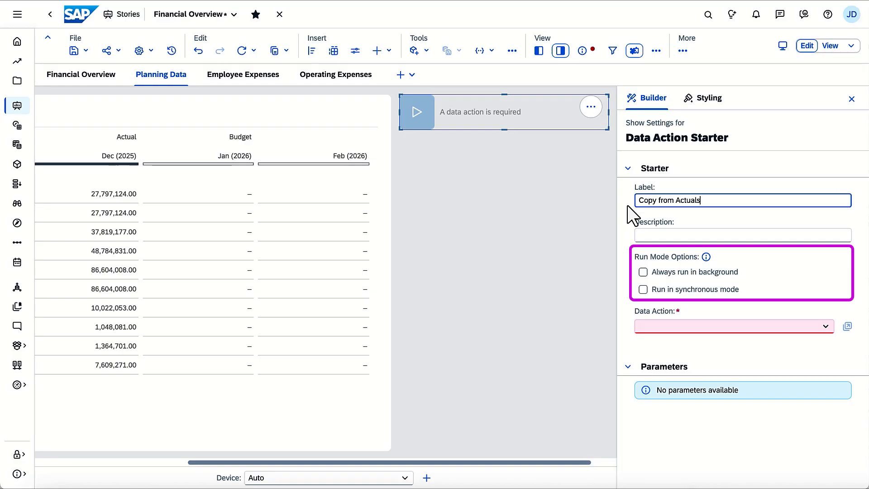
click(820, 329)
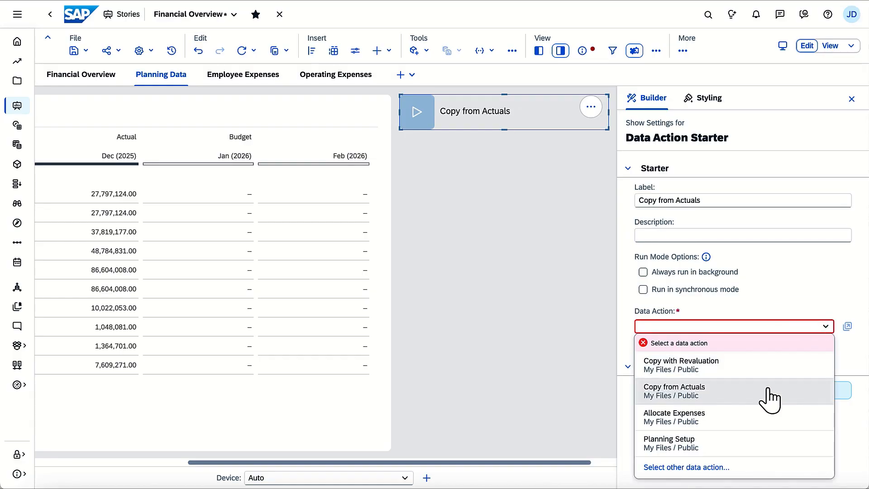
click(768, 391)
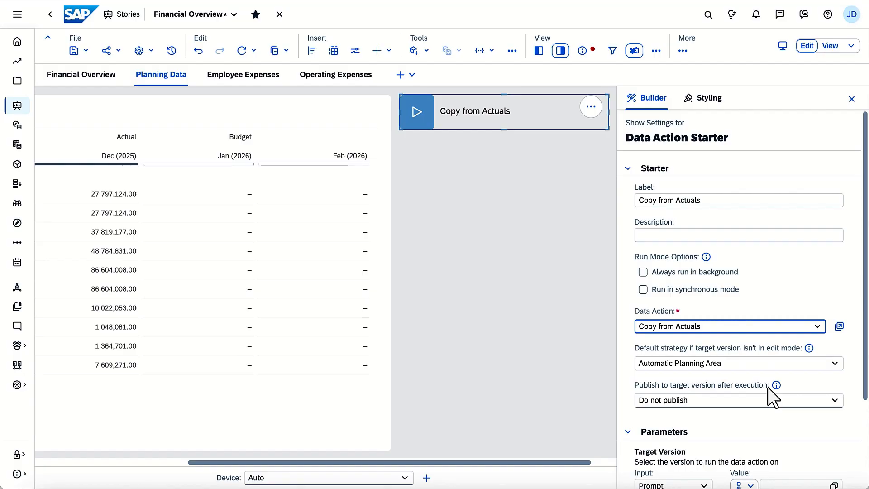
- Review the starter's choices for default edit-mode strategy, publishing after execution, and Target Version input
click(865, 424)
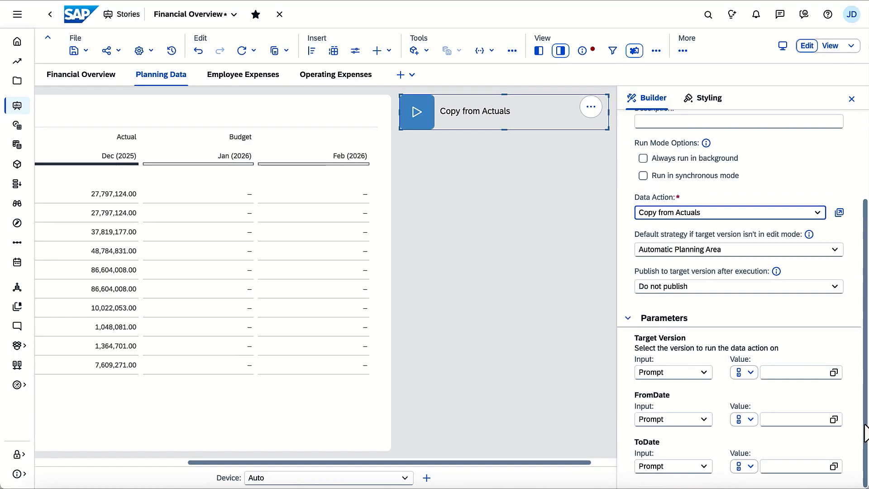
click(834, 252)
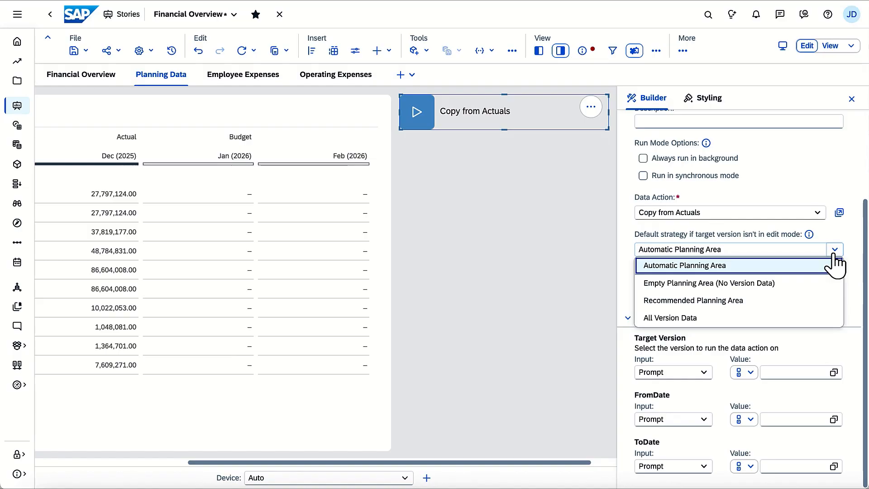
click(834, 256)
click(835, 287)
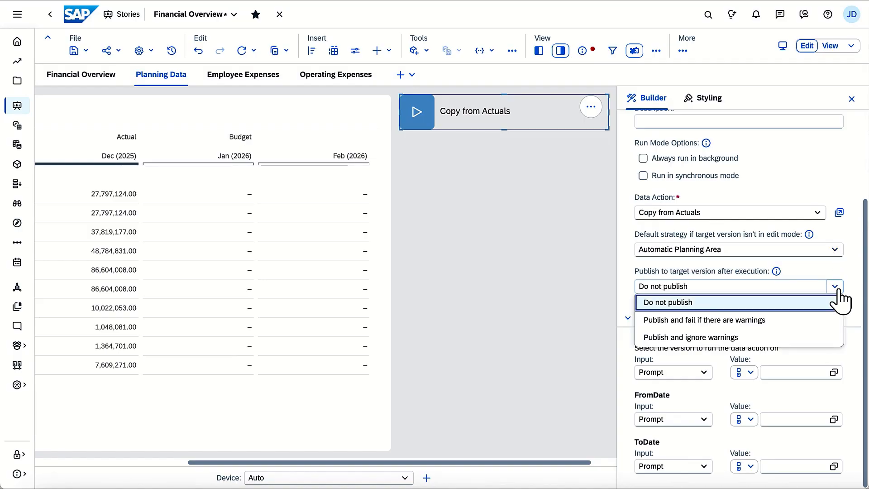
click(839, 290)
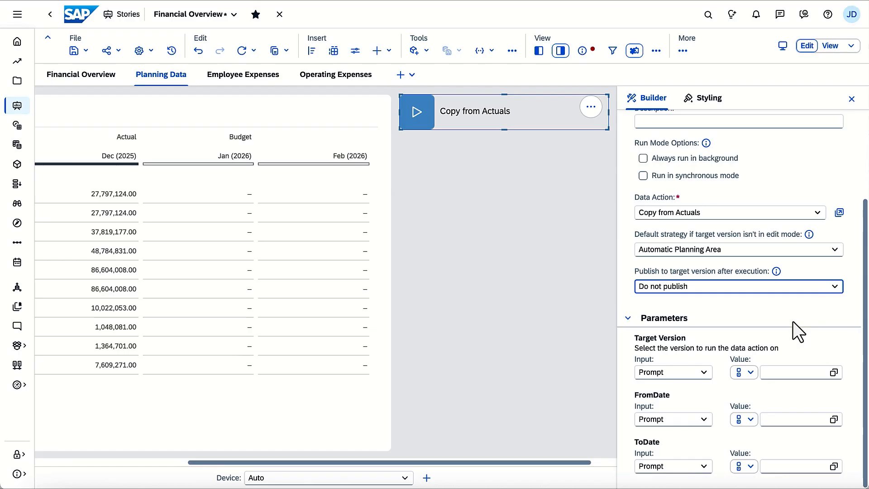
click(704, 372)
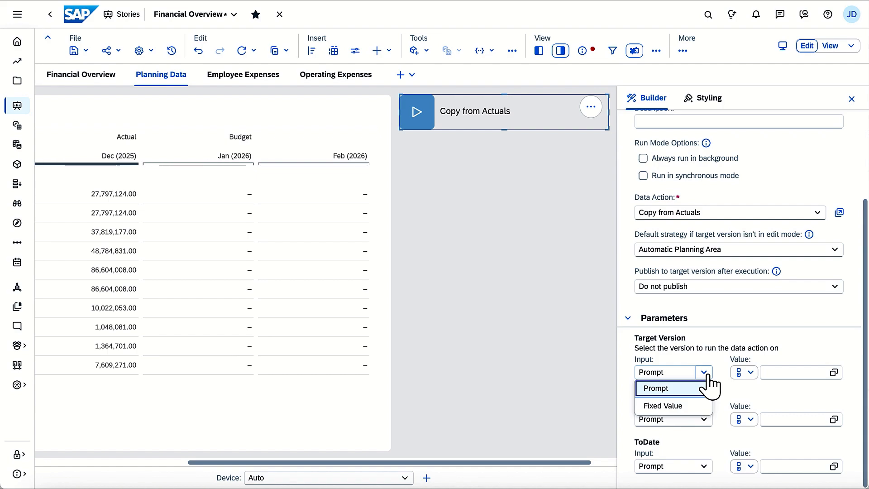
click(708, 382)
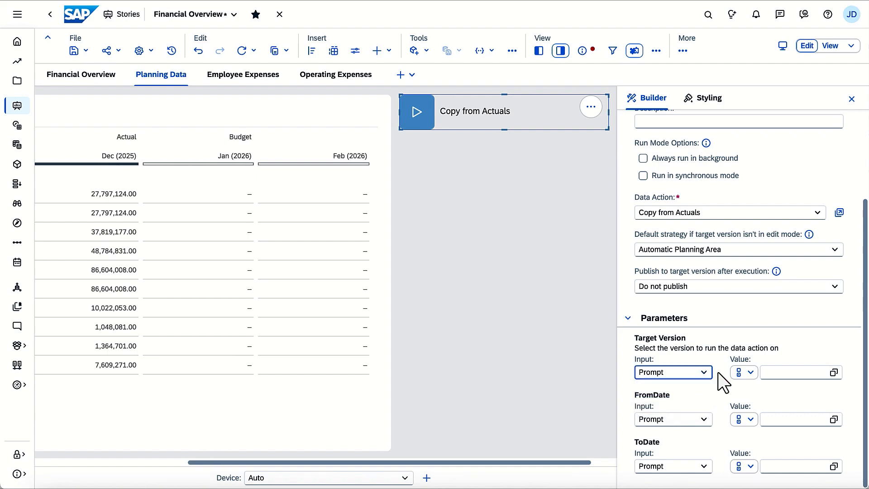
click(389, 50)
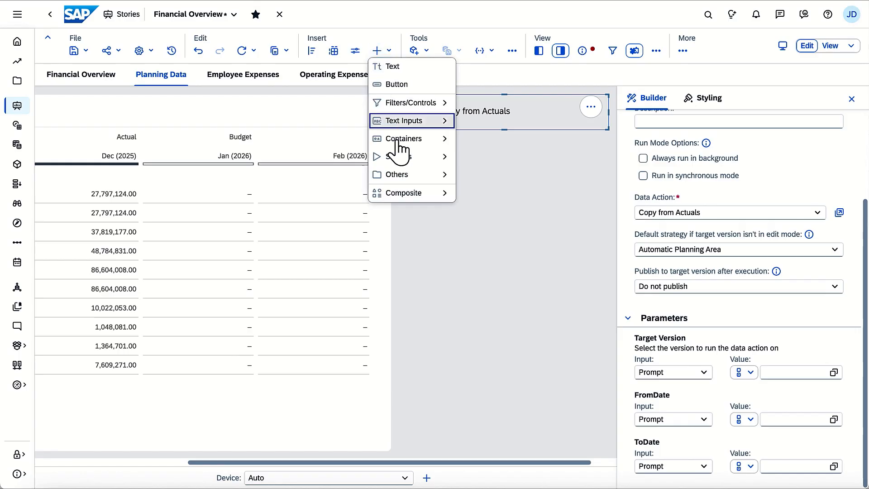
mouse_move(423, 157)
click(489, 156)
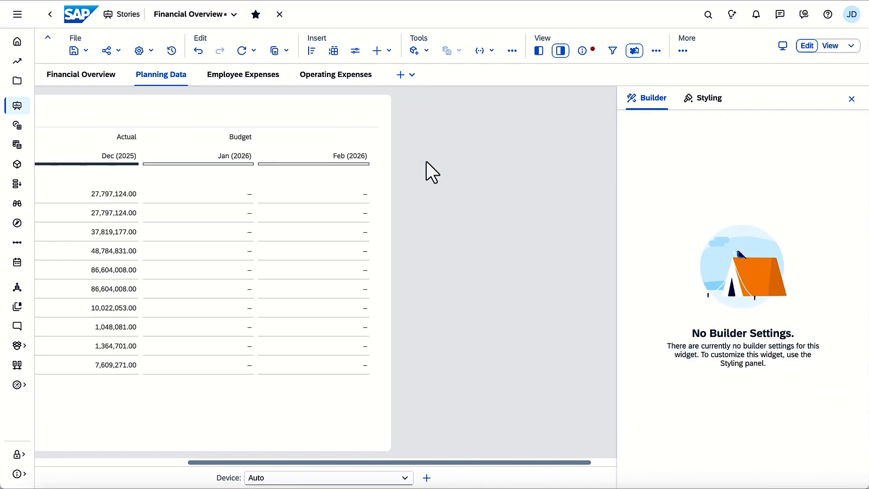
- Insert a Multi Action Starter on the Planning Data page and place it beside the planning table
click(389, 51)
mouse_move(393, 160)
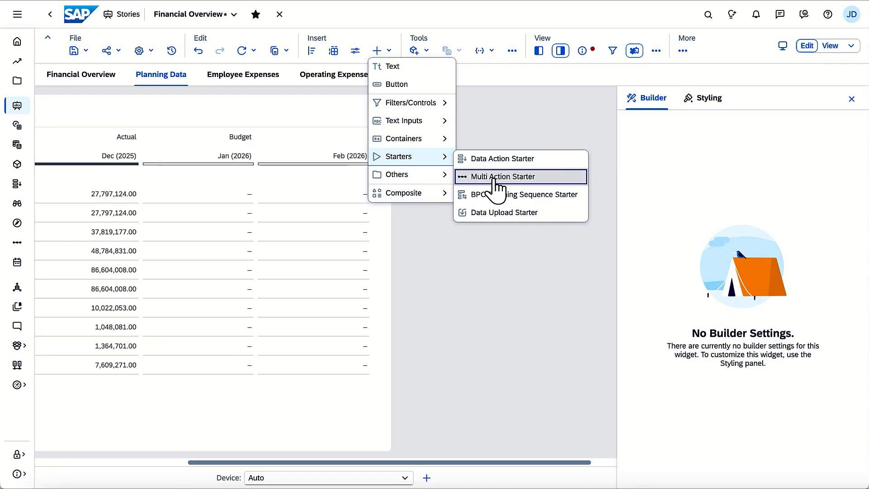
click(500, 177)
drag(400, 89, 407, 97)
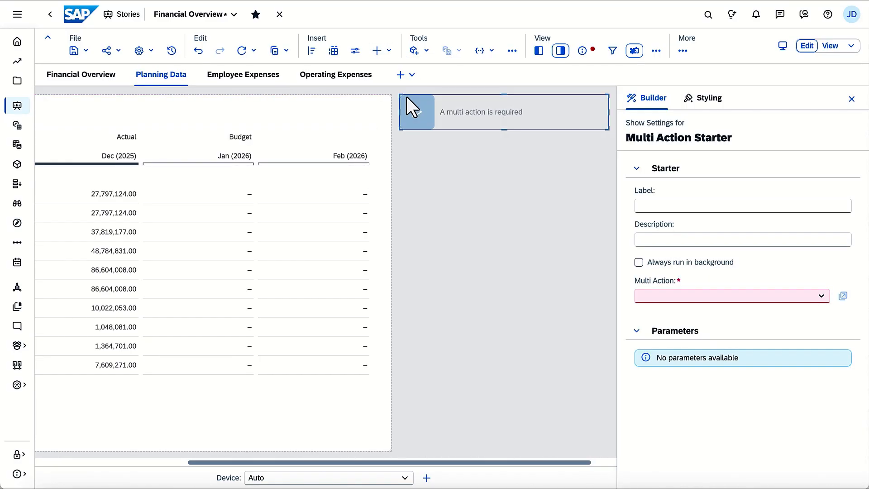
- Label the multi action starter "Planning Initialization" and assign it the Planning Initialization multi action
click(637, 205)
text(Planning Initialization)
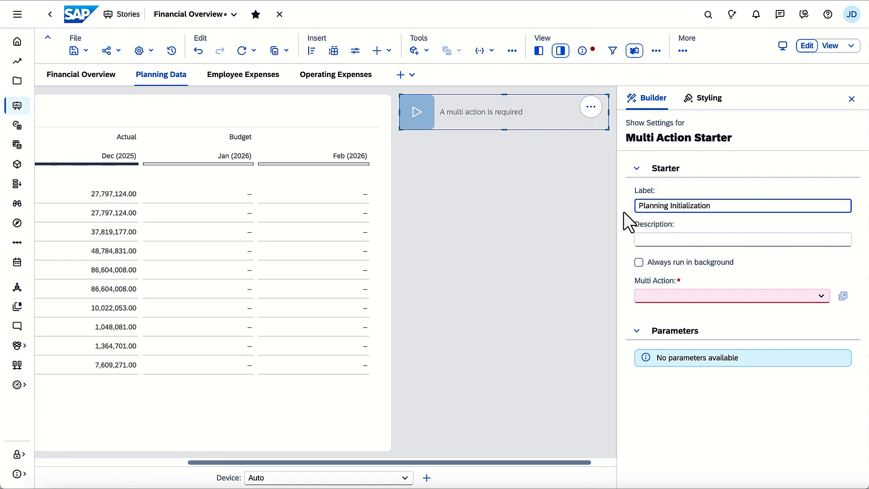
click(821, 295)
click(769, 338)
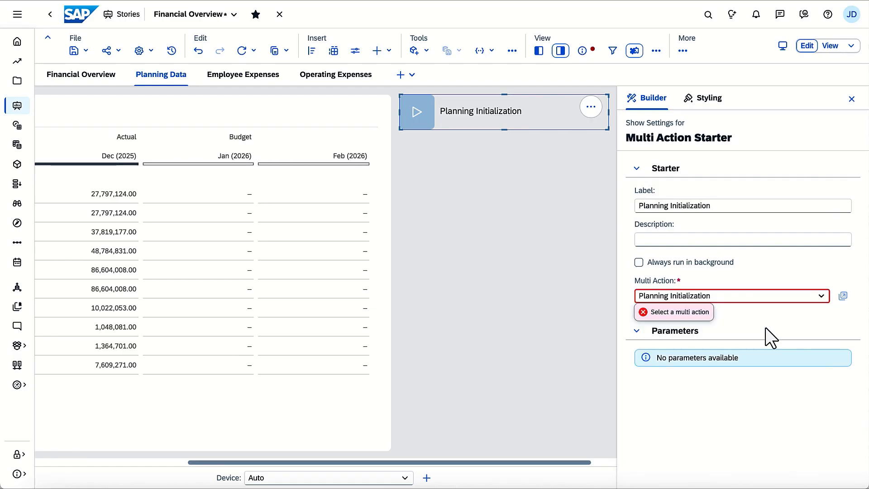
scroll(819, 388, down, 3)
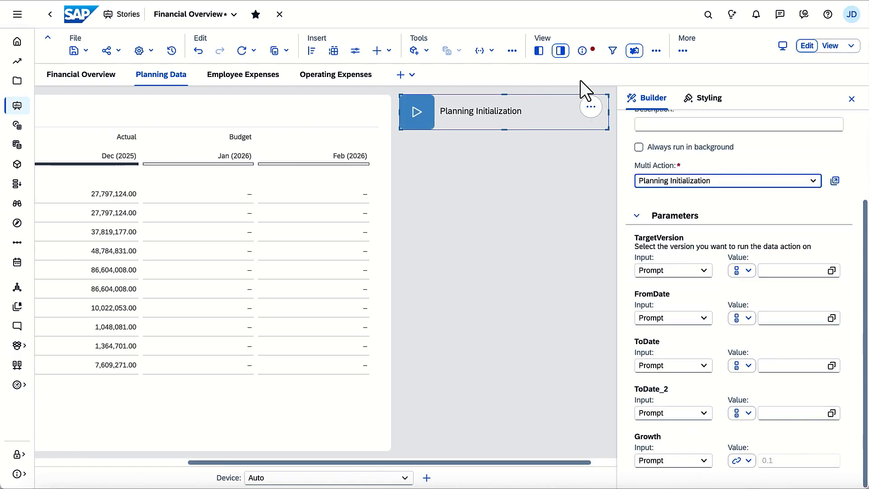
- Save the Financial Overview story and open it in view mode in the current tab
click(560, 50)
click(76, 52)
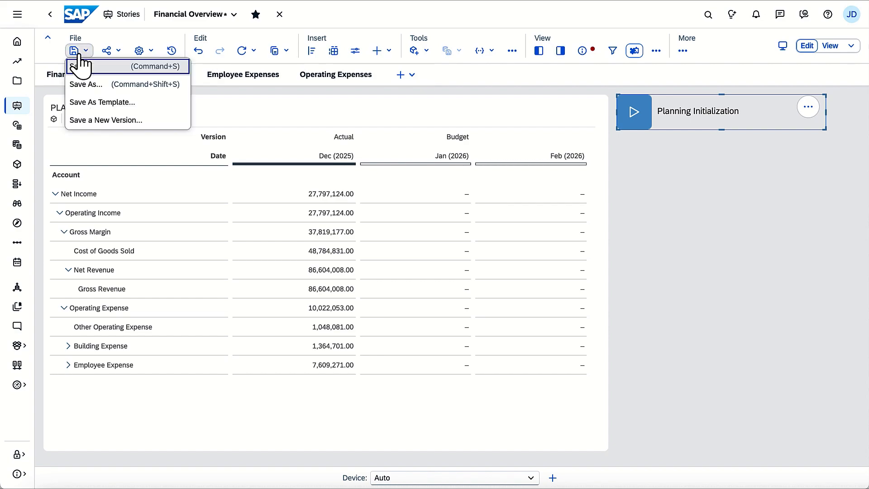
click(77, 66)
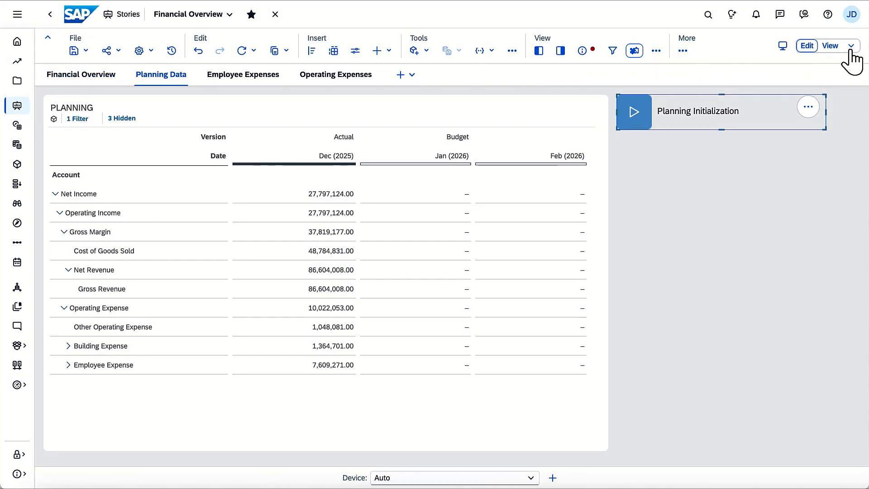
click(851, 46)
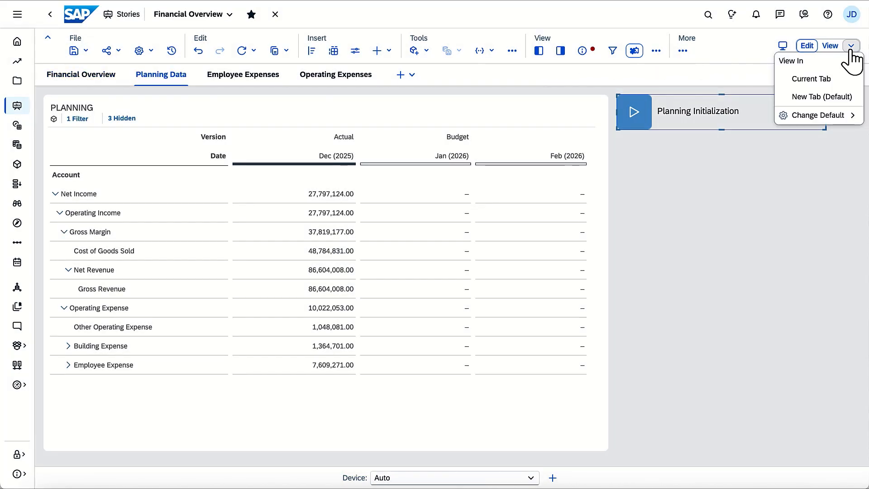
click(828, 80)
- Run Planning Initialization with TargetVersion Budget, FromDate Dec (Q4/2025), ToDate Jan (Q1/2026), ToDate_2 Feb (Q1/2026), and Growth 0.2
click(602, 80)
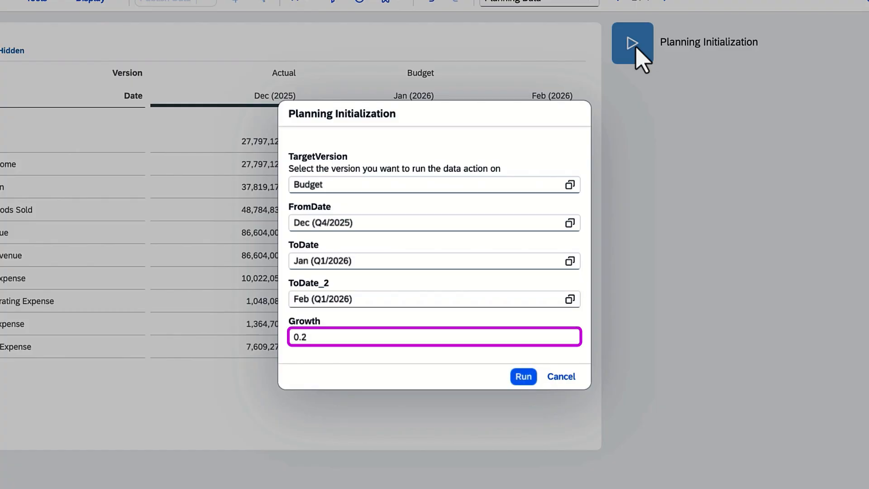
click(525, 375)
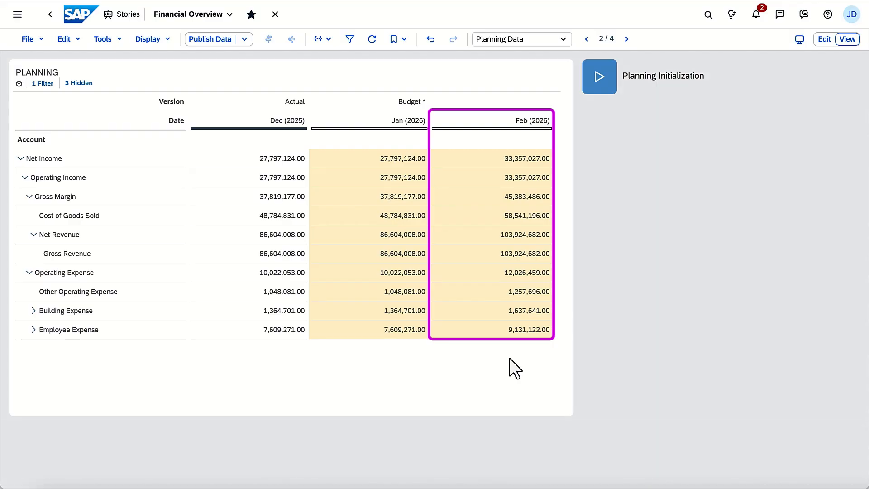
- Examine the processing steps in the Budget version's history, and close the history
click(116, 39)
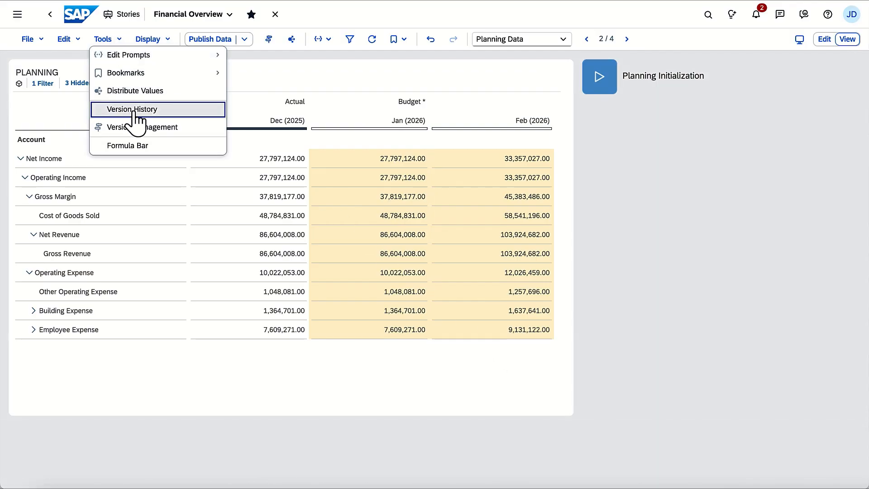
click(113, 110)
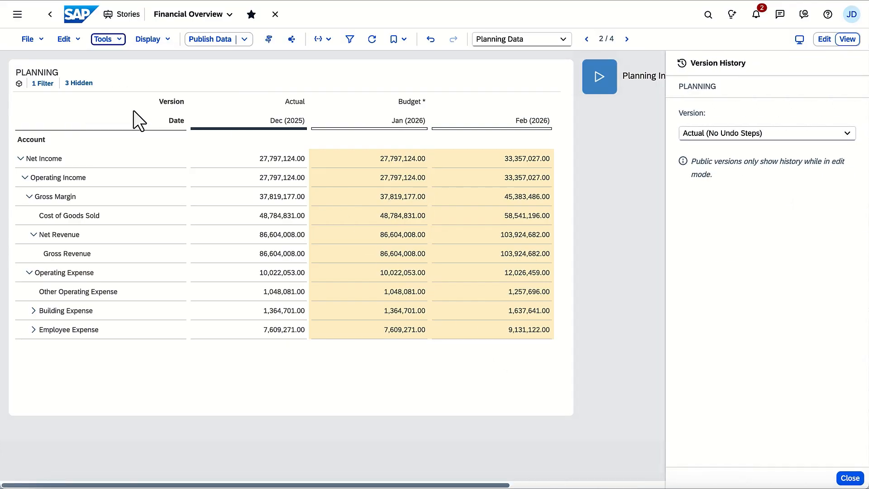
click(846, 133)
click(813, 166)
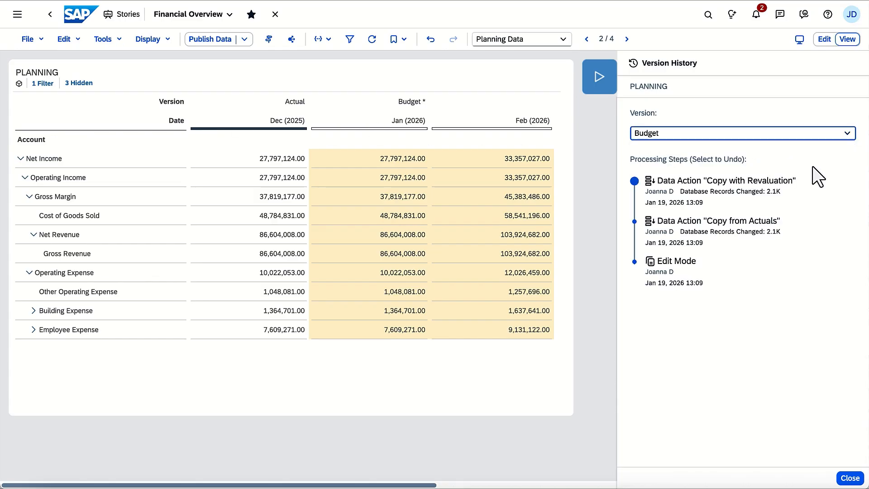
click(851, 477)
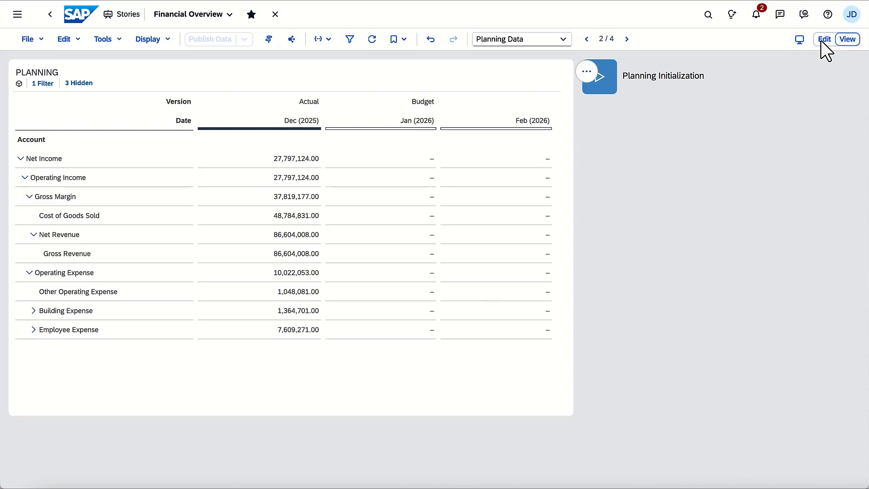
- In edit mode, add a Multi Actions scripting object to the story and assign it the Planning Initialization multi action
click(822, 40)
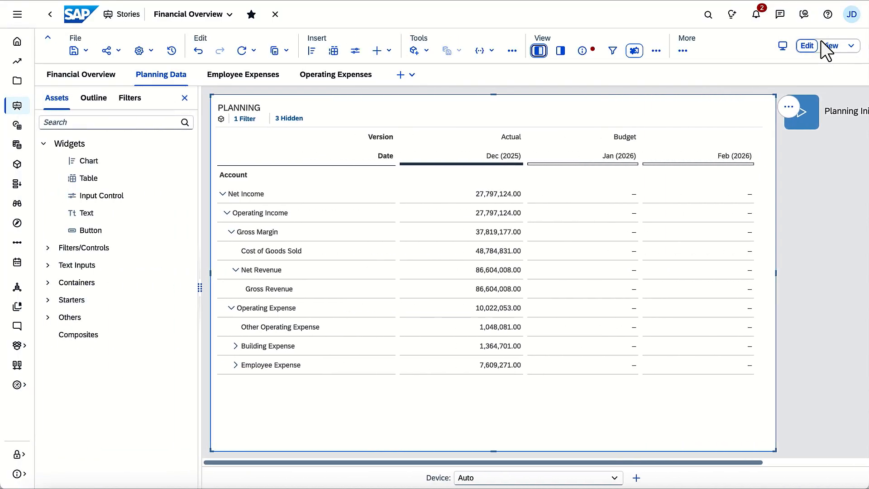
click(95, 110)
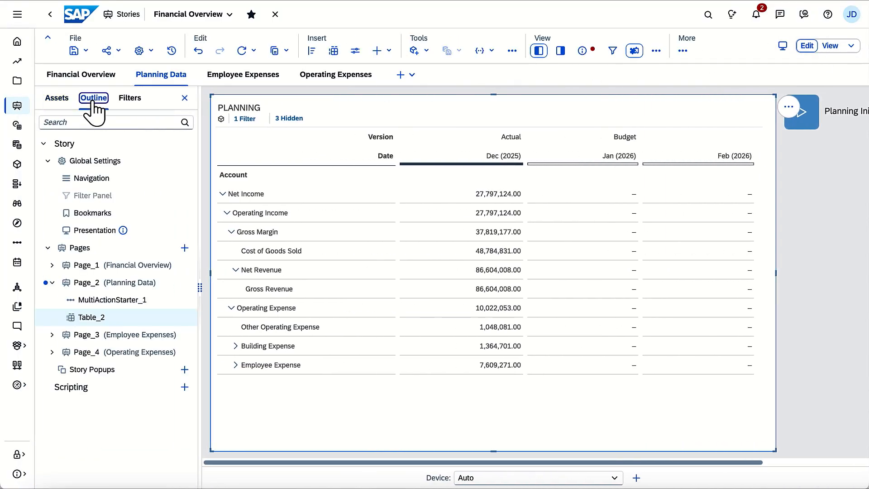
click(185, 388)
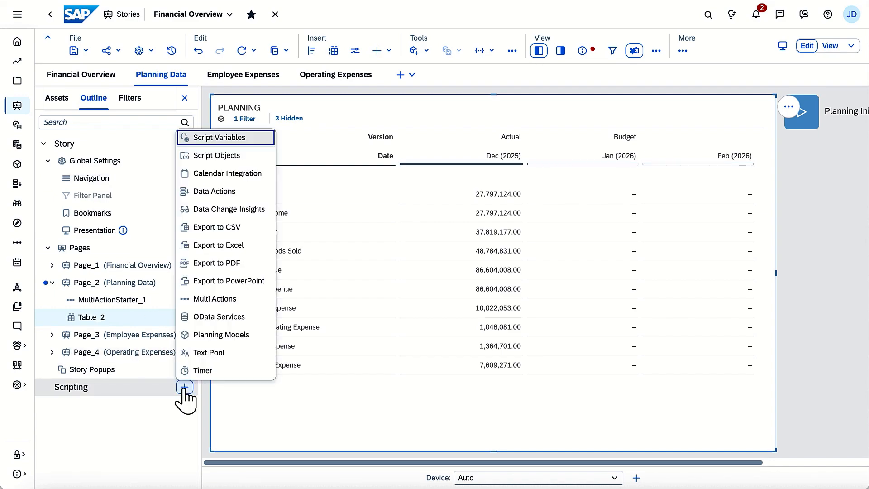
click(205, 301)
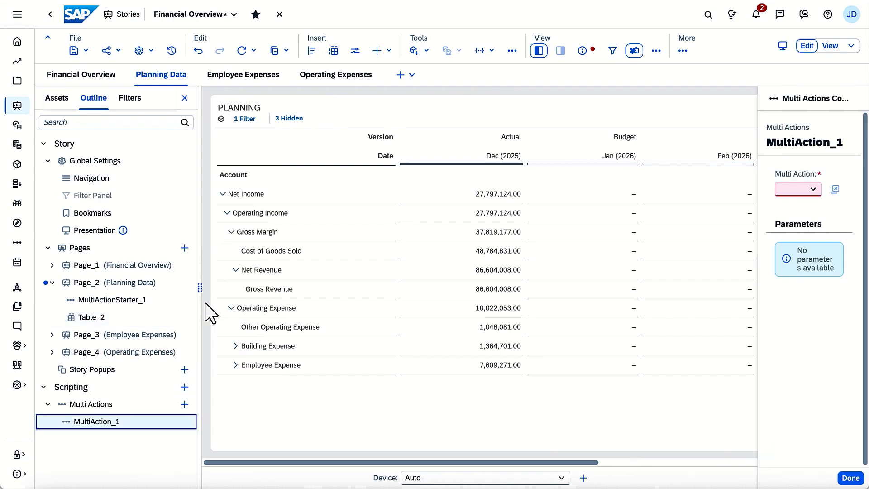
click(813, 189)
click(772, 231)
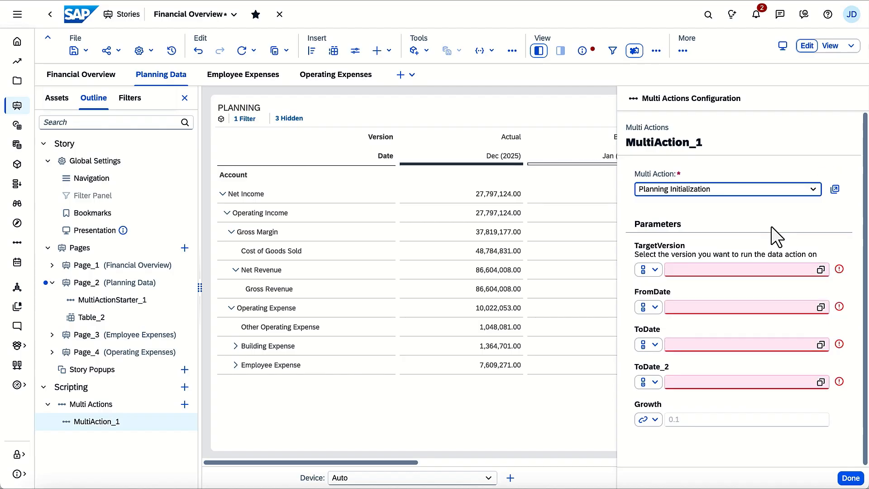
- Set MultiAction_1's parameters to TargetVersion Budget, FromDate Dec (Q4/2025), ToDate Jan (Q1/2026), ToDate_2 Feb (Q1/2026), and Growth 0.2
click(821, 270)
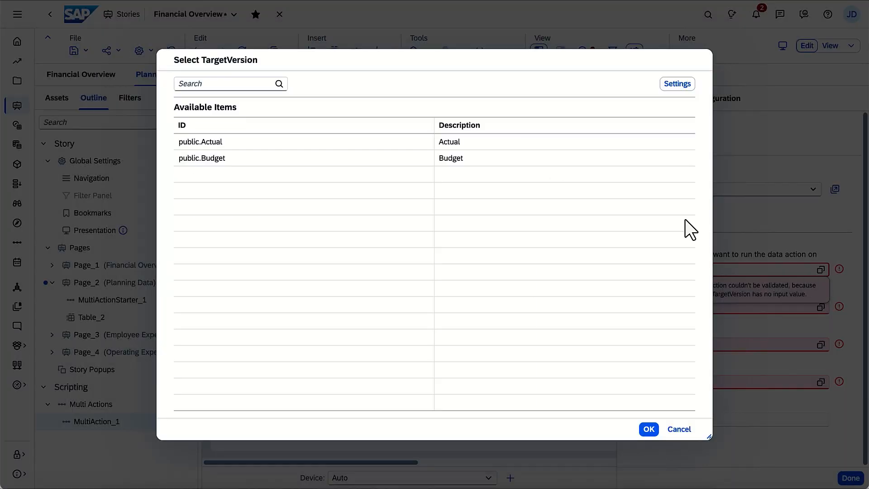
click(550, 159)
click(648, 429)
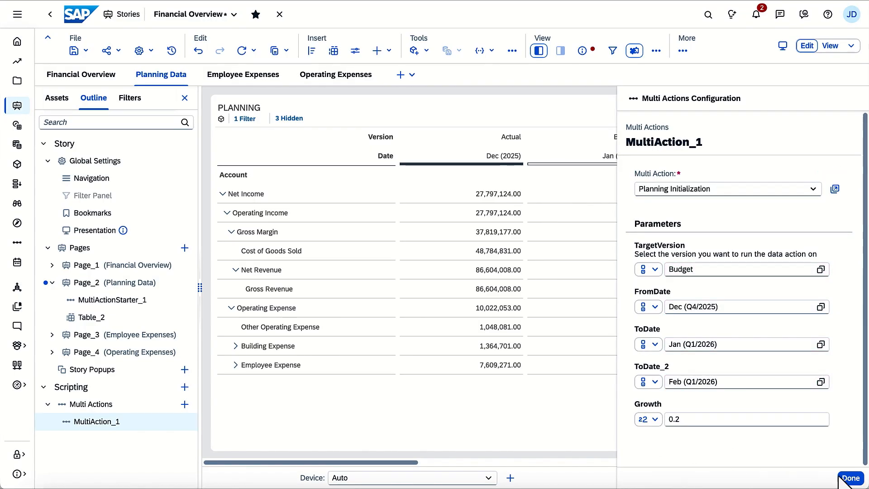
click(846, 478)
- Write the script MultiAction_1.execute(); in the onInitialization event of Page_2 (Planning Data)
click(185, 283)
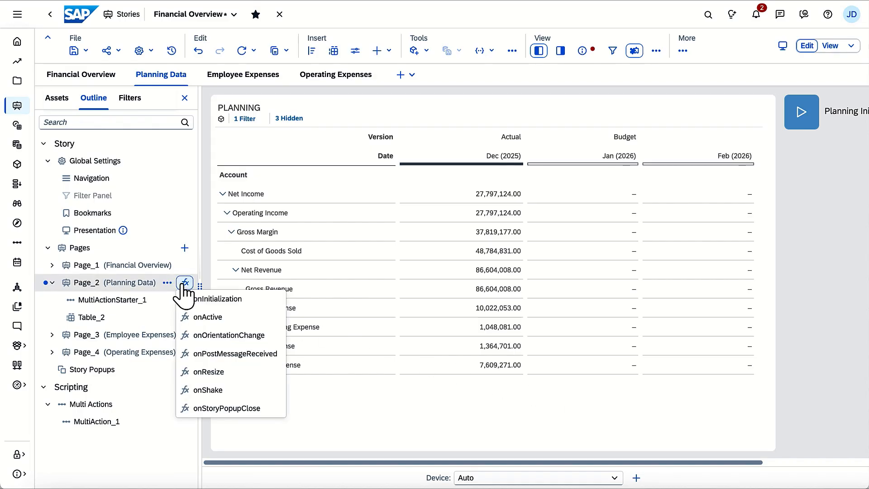
click(201, 299)
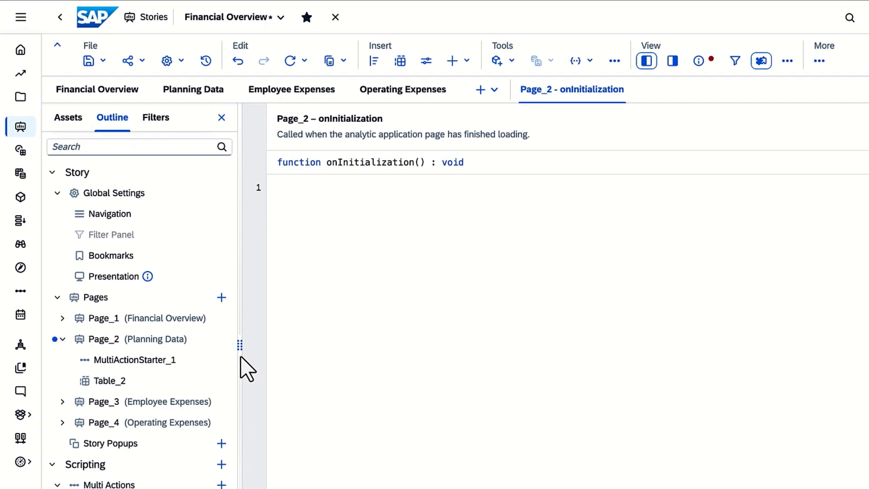
text(Mu)
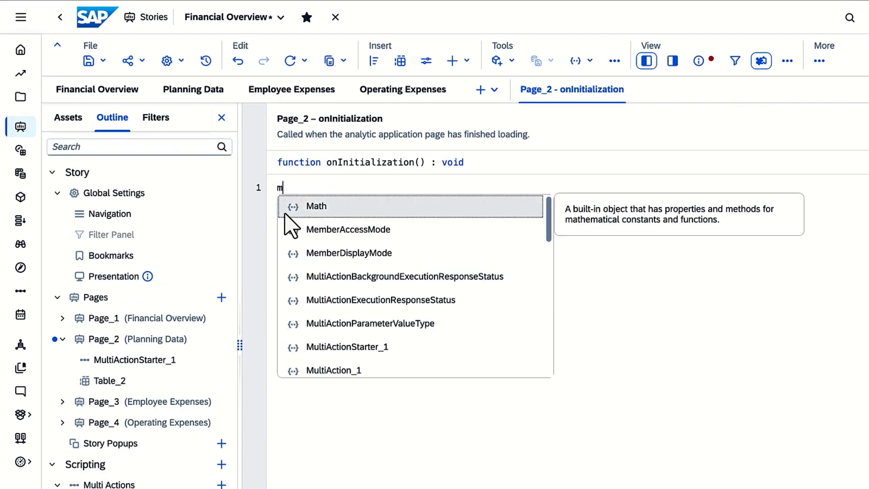
click(324, 299)
text(.)
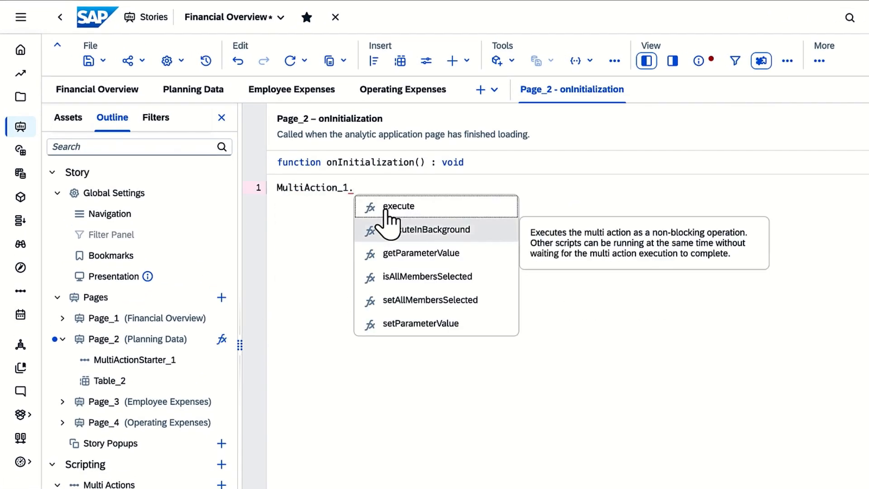
click(369, 206)
text(;)
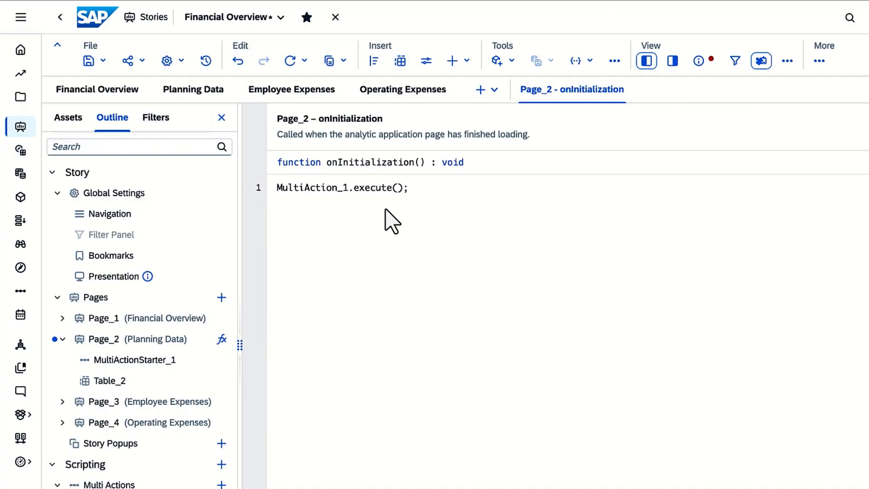
- Leave the story, discarding its unsaved changes, and open the Calendar
click(157, 17)
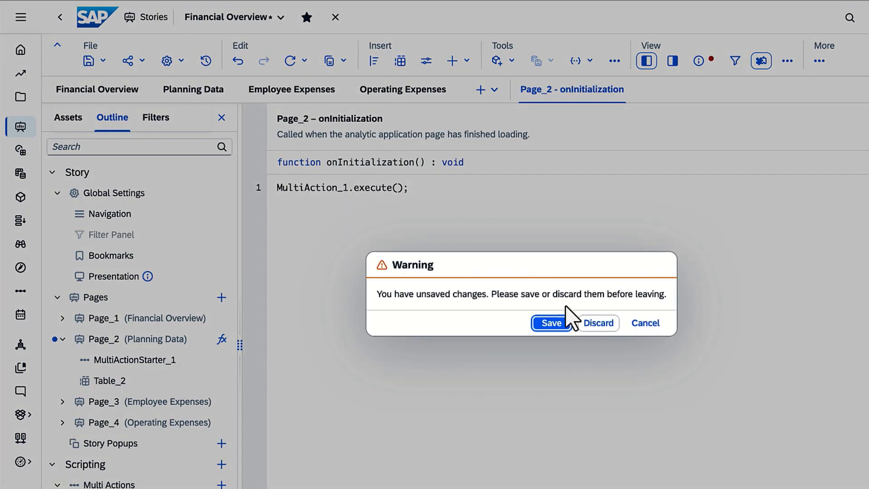
click(595, 325)
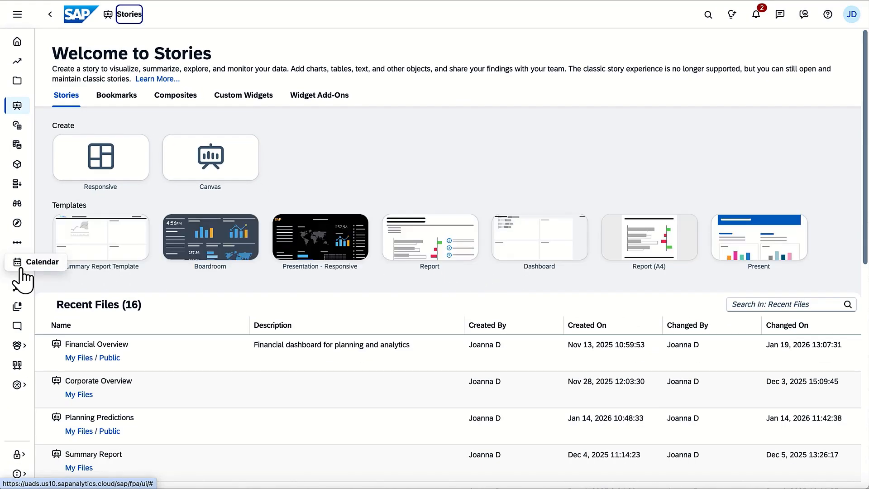
click(20, 266)
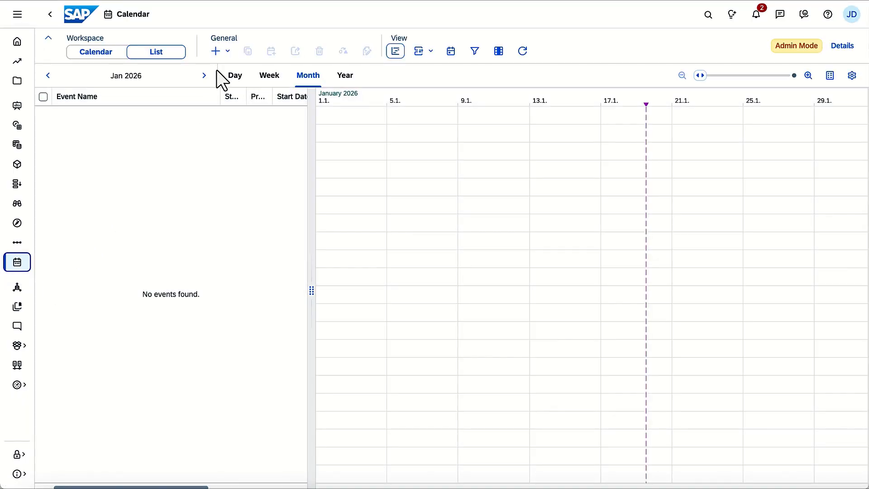
- Create a multi action task named Planning Initialization that starts by time on Jan 19, 2026 at 13:20
click(228, 51)
click(257, 192)
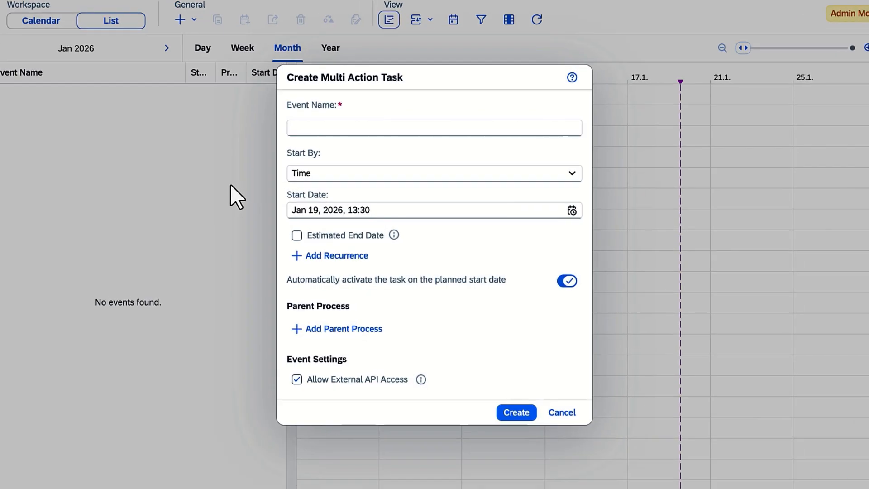
text(Planning Initializ)
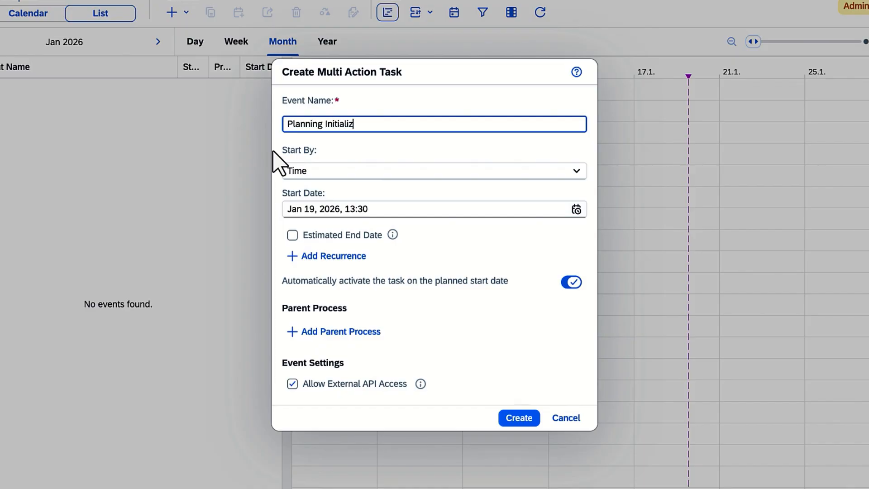
text(ation)
click(576, 209)
click(571, 234)
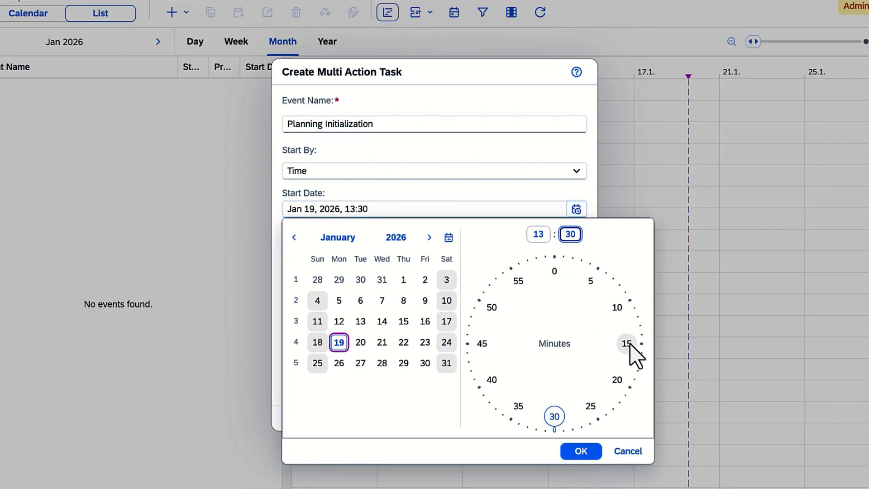
click(617, 380)
click(580, 451)
click(516, 419)
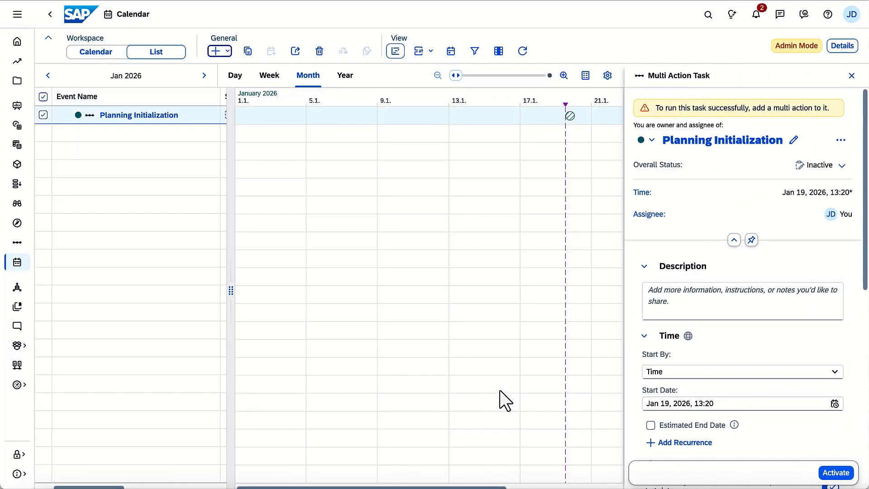
- Assign Planning Initialization to the task with TargetVersion Budget, FromDate Dec (Q4/2025), ToDate Jan (Q1/2026), ToDate_2 Feb (Q1/2026), and Growth 0.2
scroll(862, 439, down, 5)
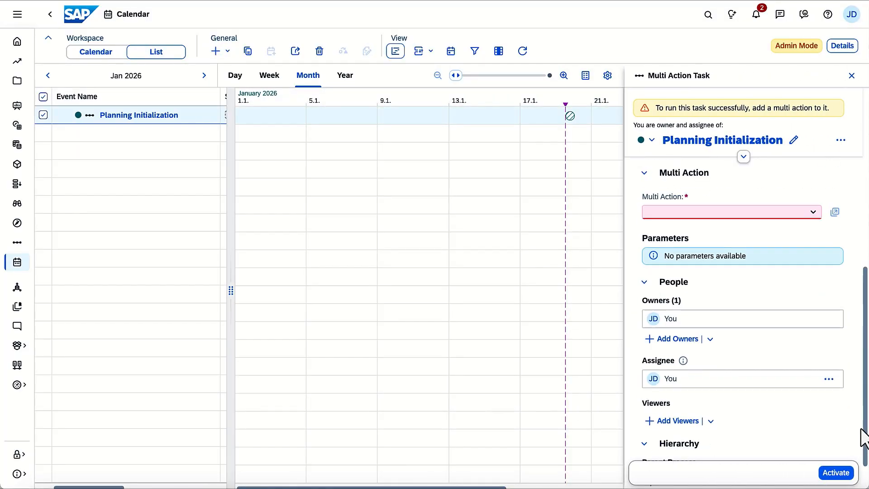
click(812, 218)
click(772, 252)
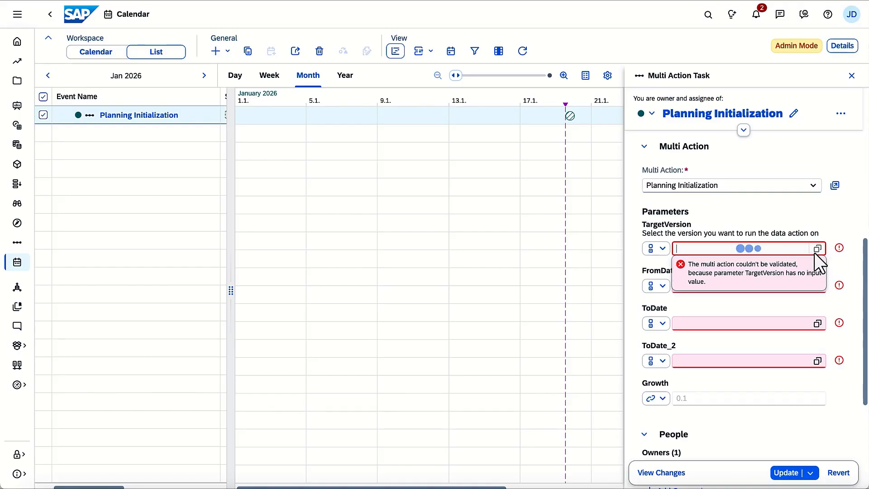
click(817, 249)
click(355, 167)
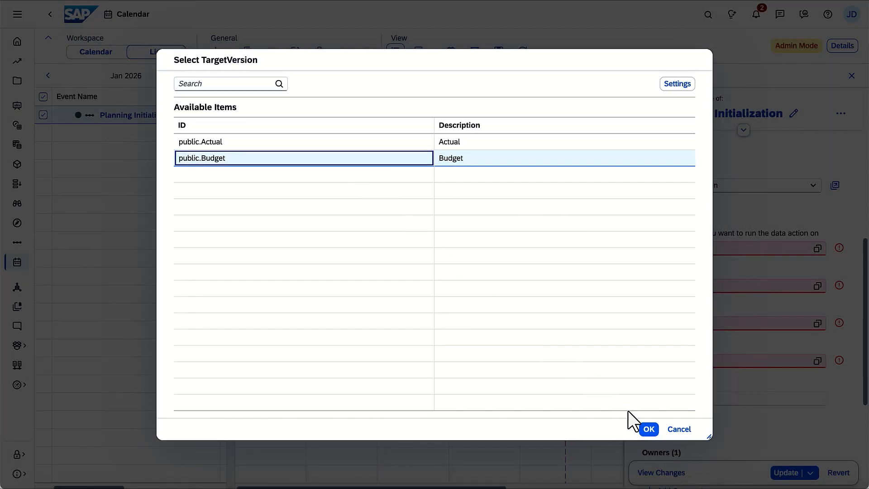
click(649, 428)
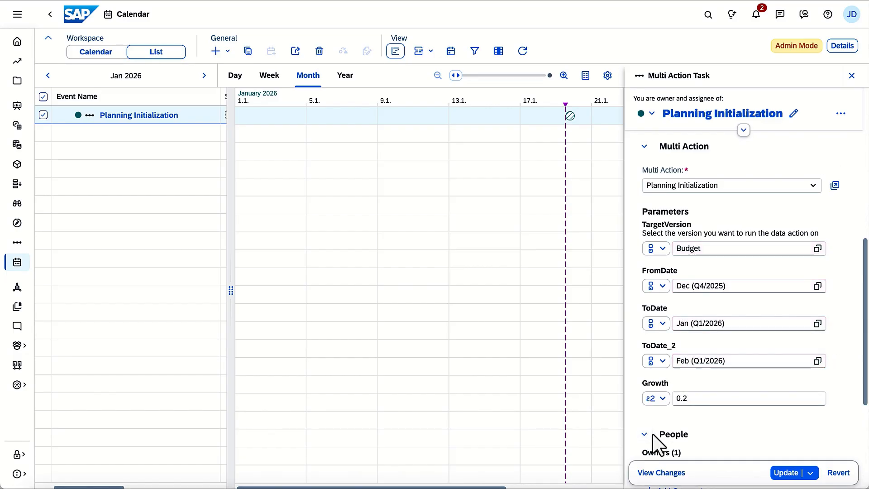
- Save and activate the Planning Initialization task, and widen the event list to show its status and dates
scroll(740, 445, down, 4)
click(782, 473)
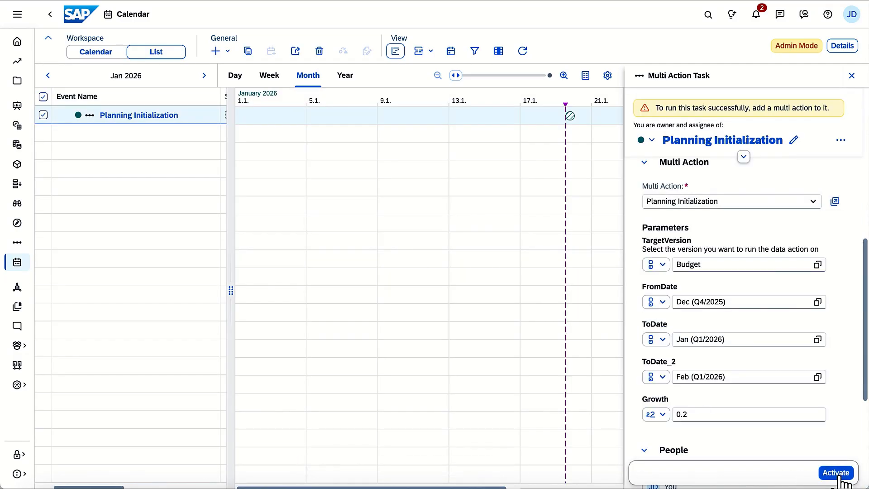
click(835, 472)
click(501, 284)
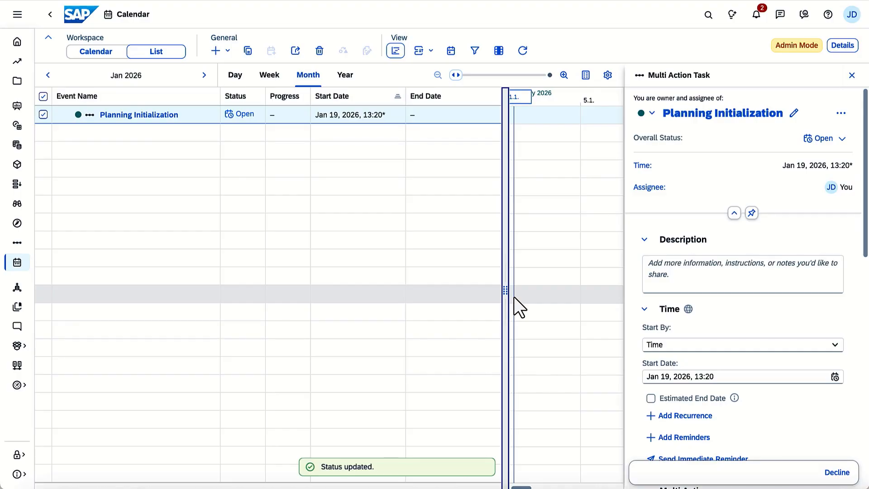